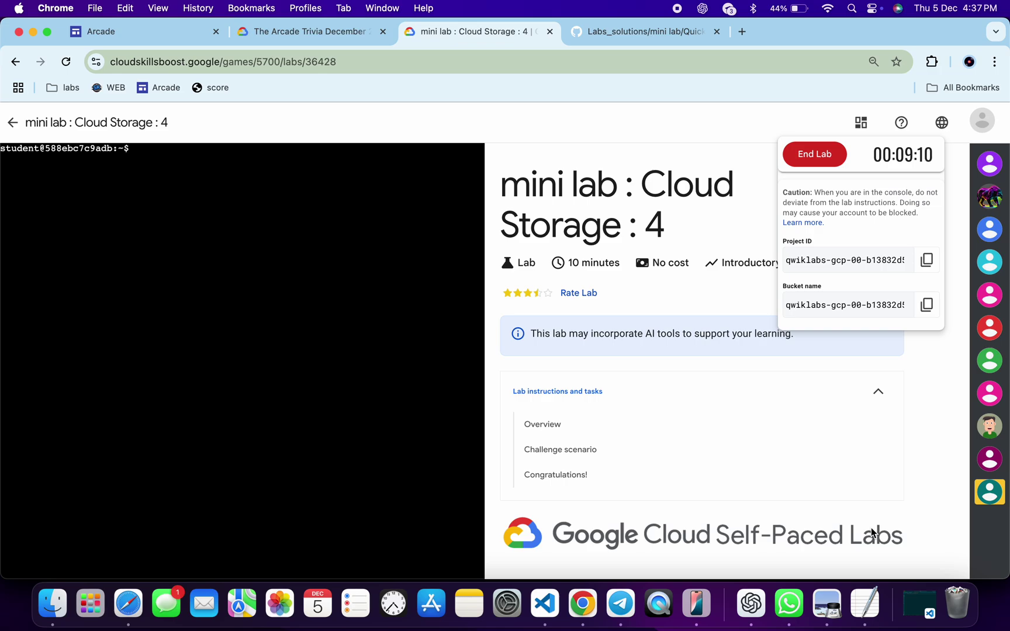
Copy the Cloud Storage 4 quicklab4.sh commands from the Labs_solutions GitHub guide
click(652, 40)
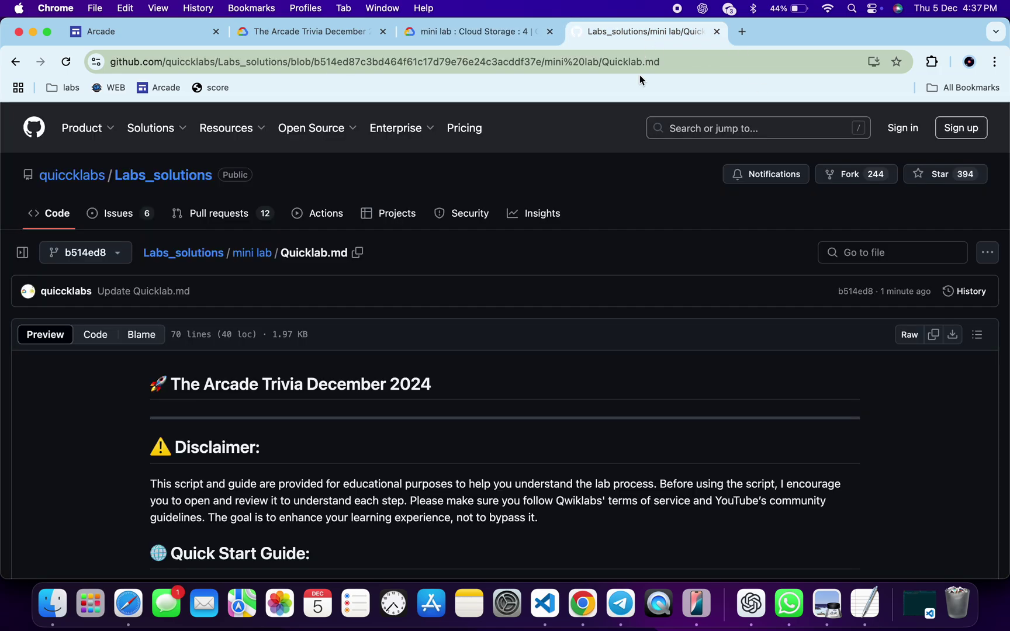
scroll(641, 429, down, 2)
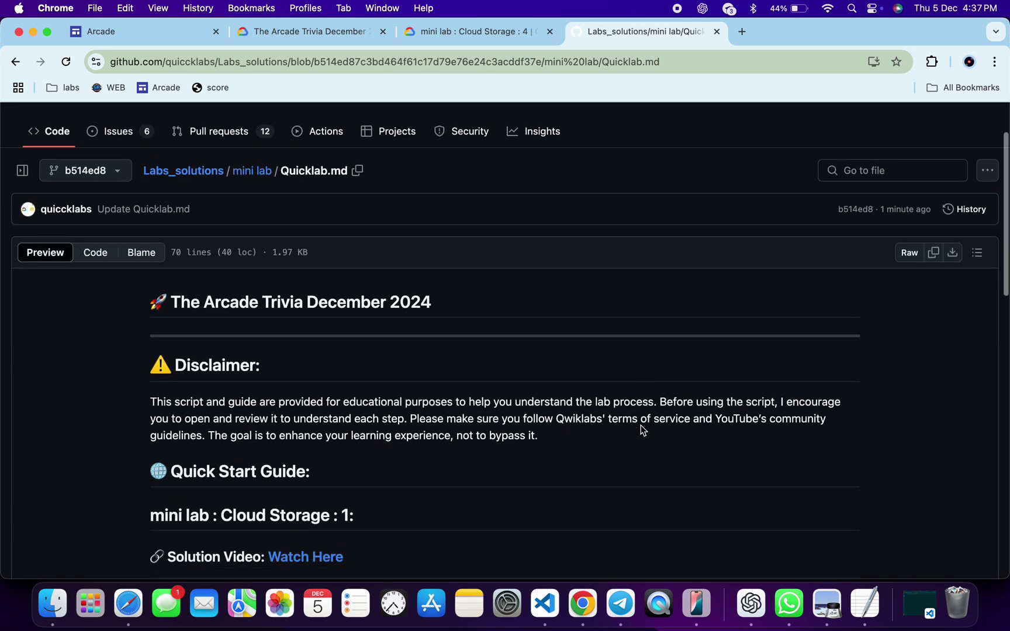
scroll(640, 429, down, 8)
scroll(641, 430, down, 2)
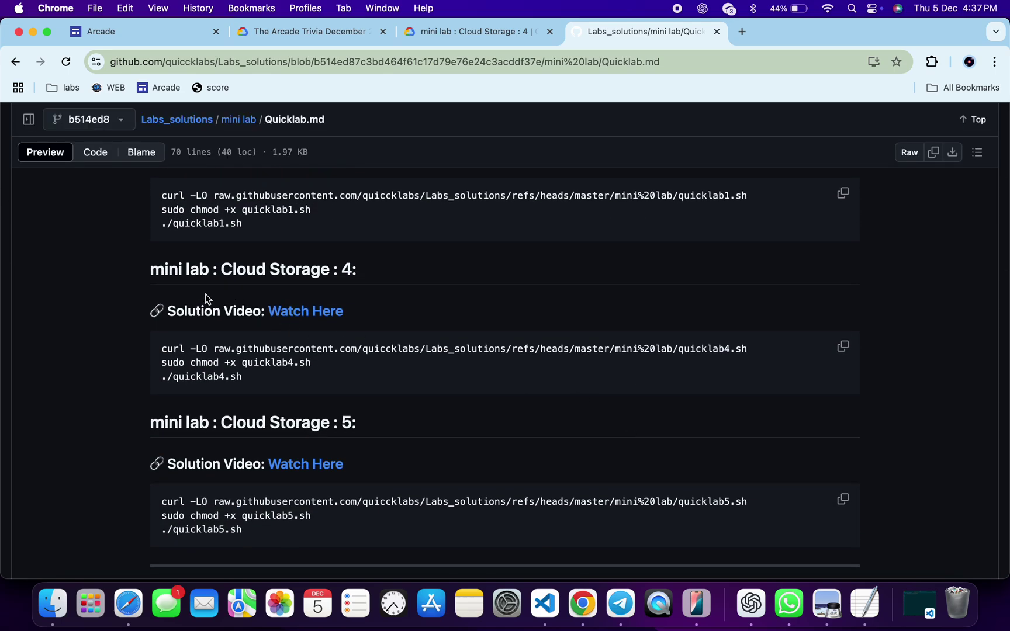
mouse_move(253, 270)
click(844, 349)
Paste and run the commands in the lab terminal so quicklab4.sh sets metadata on index.html
click(472, 32)
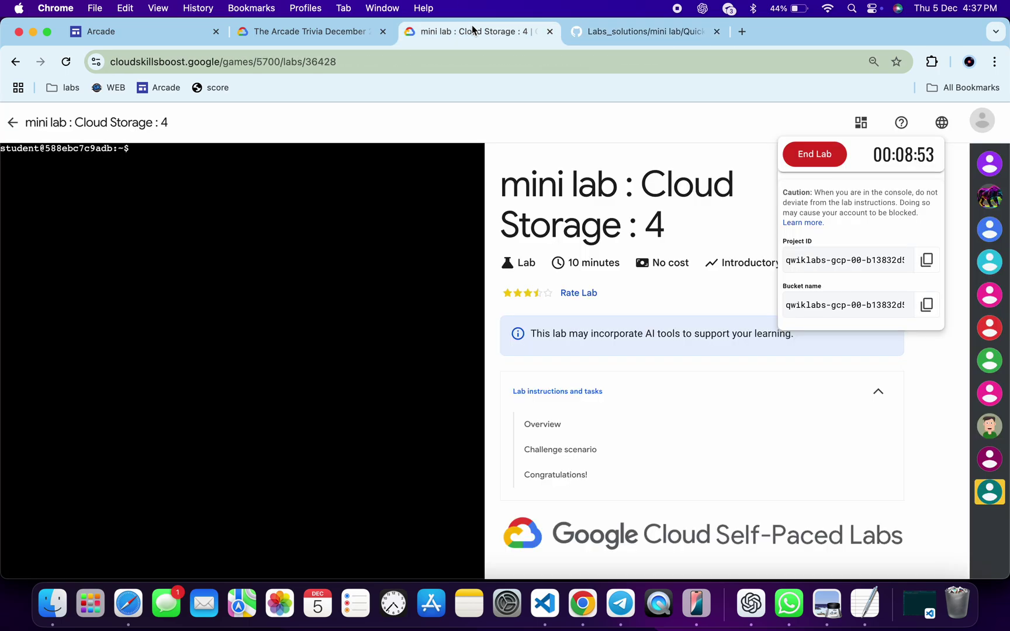
click(241, 242)
key(super+v)
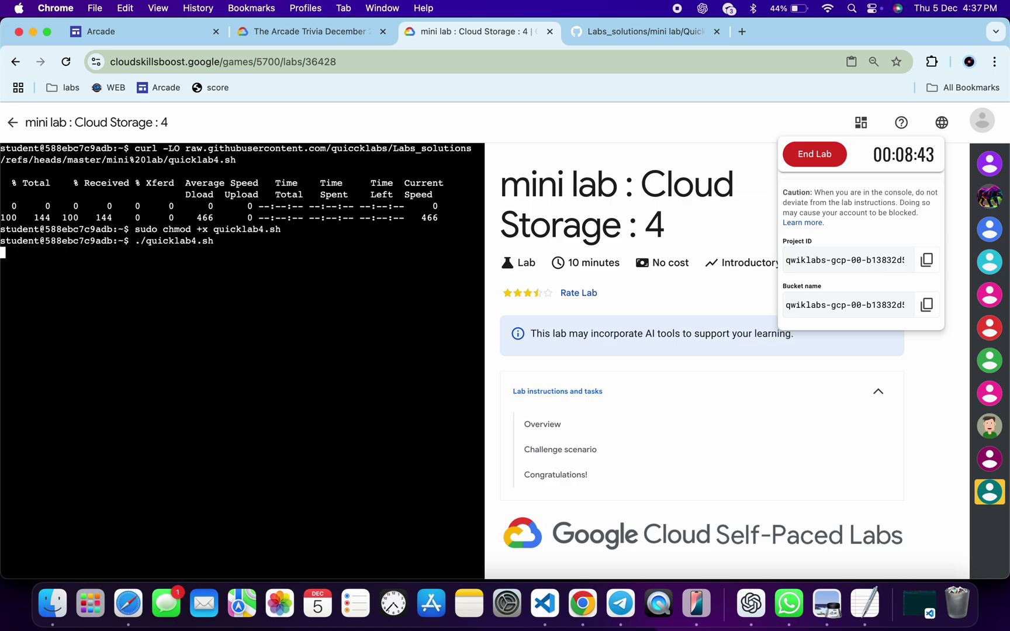
click(225, 89)
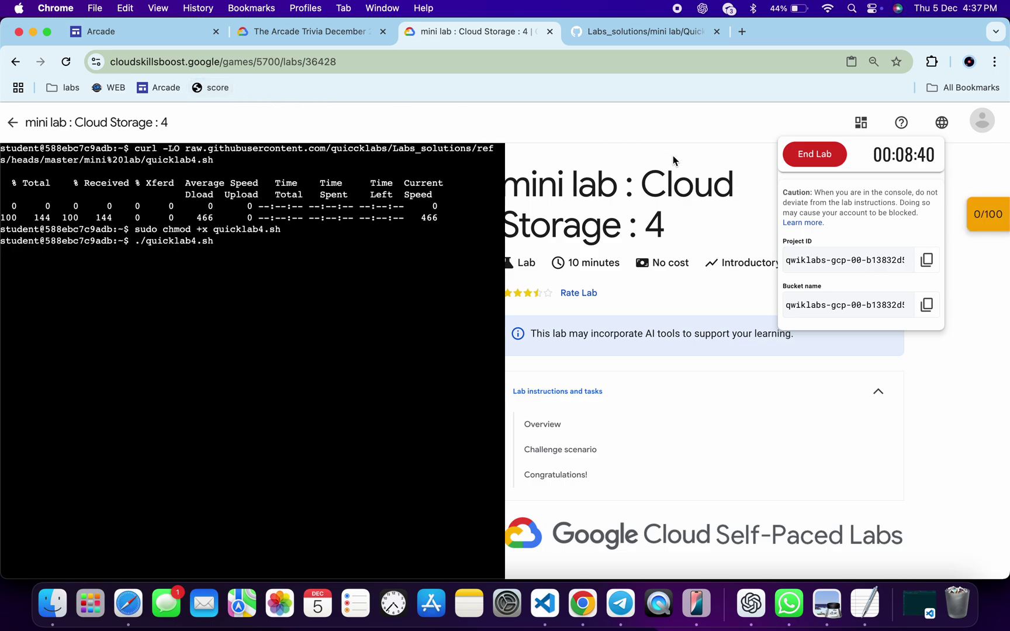
click(859, 126)
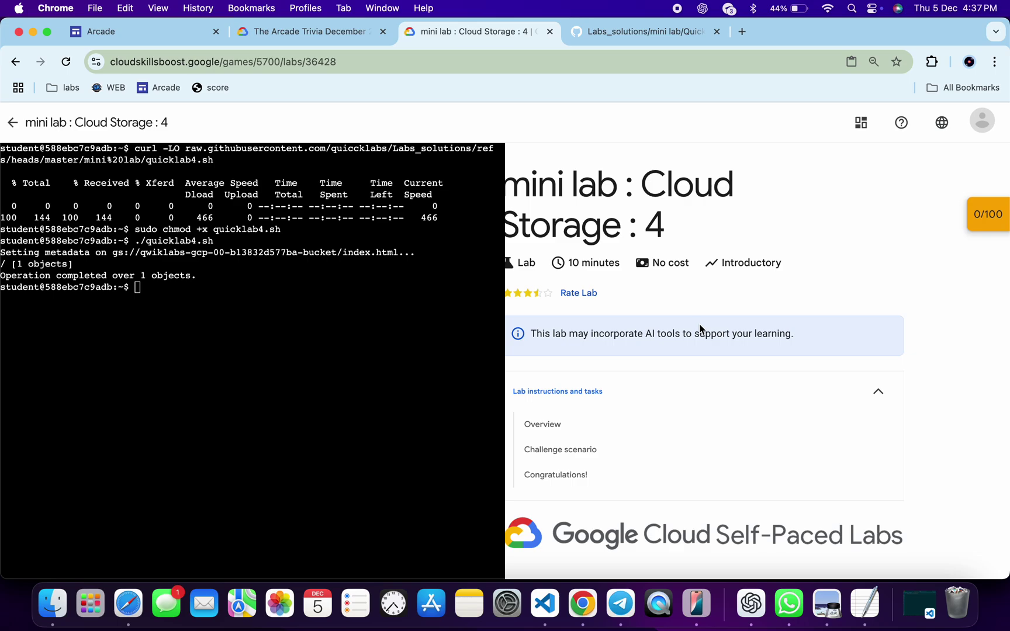
Check progress on the metadata checkpoint so the lab score reaches 100/100
click(986, 229)
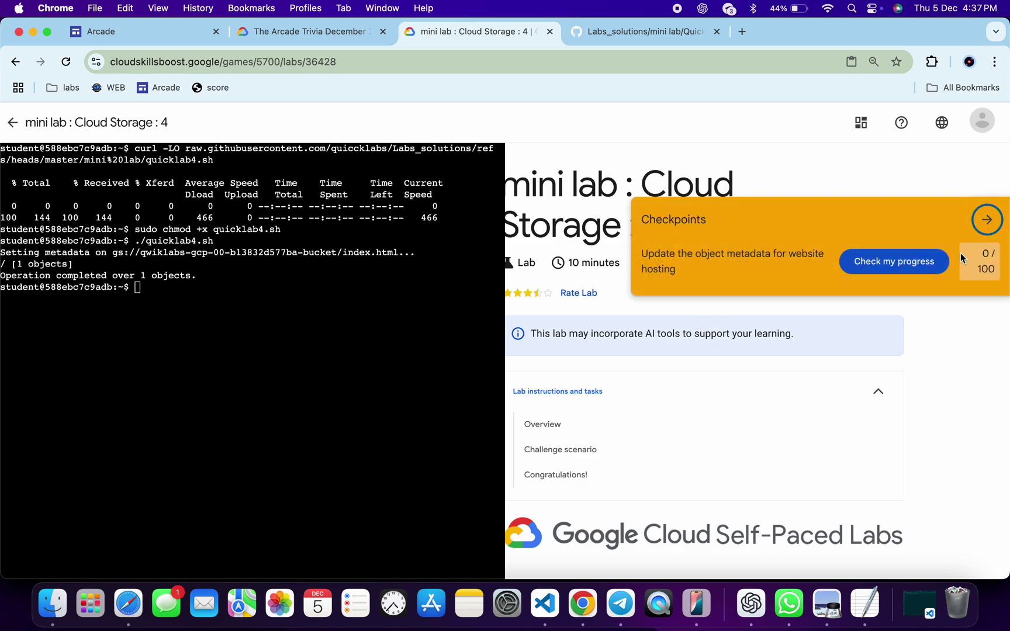
click(910, 269)
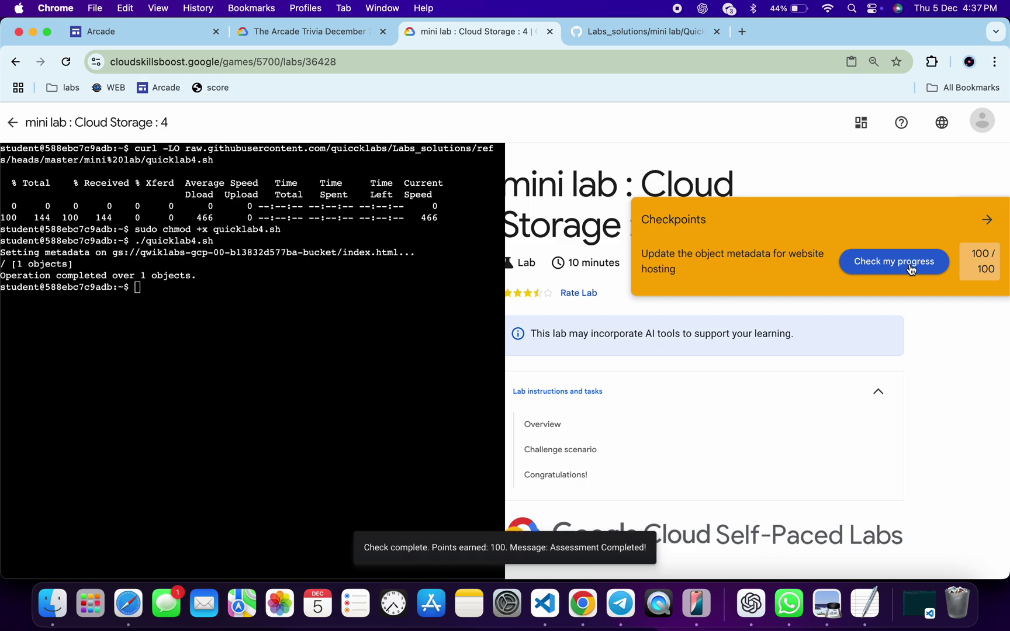
click(986, 233)
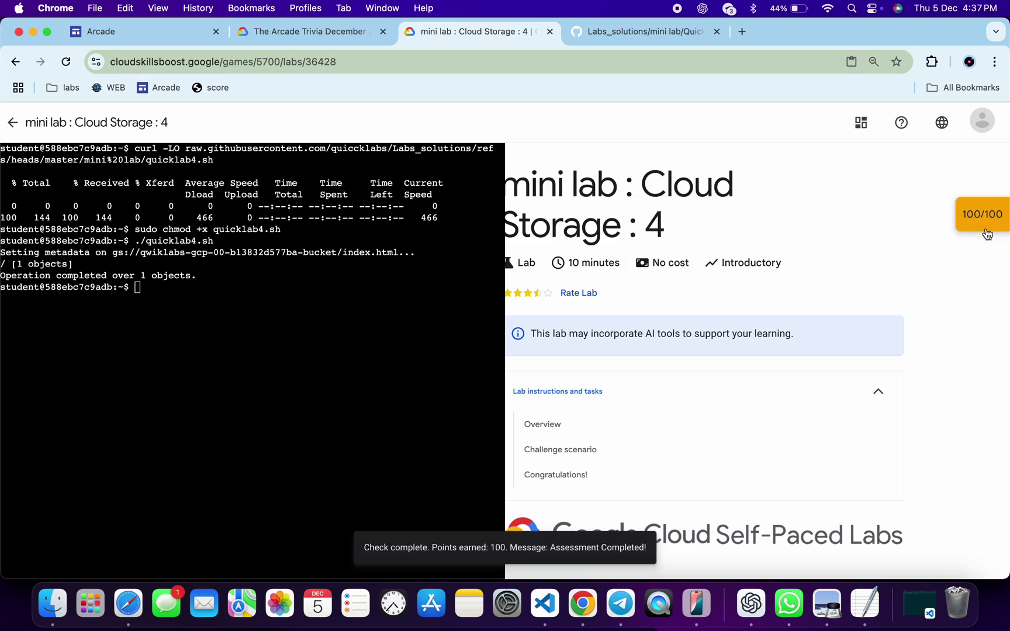